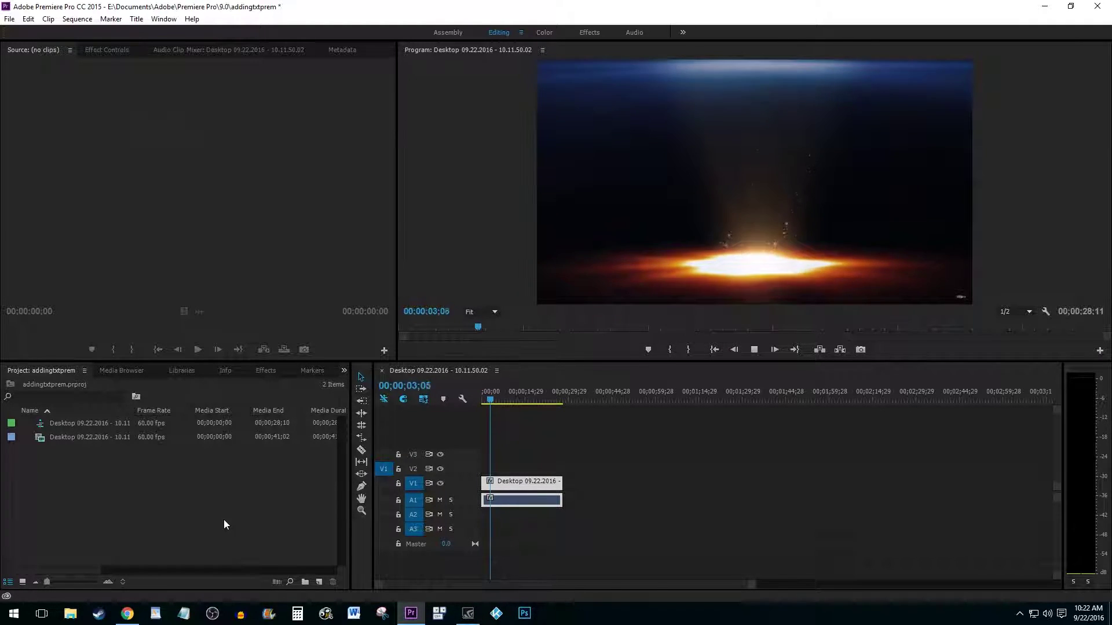
Stop the fiery clip's playback and return the playhead to 00;00;00;00.
{"action": "key", "text": "space"}
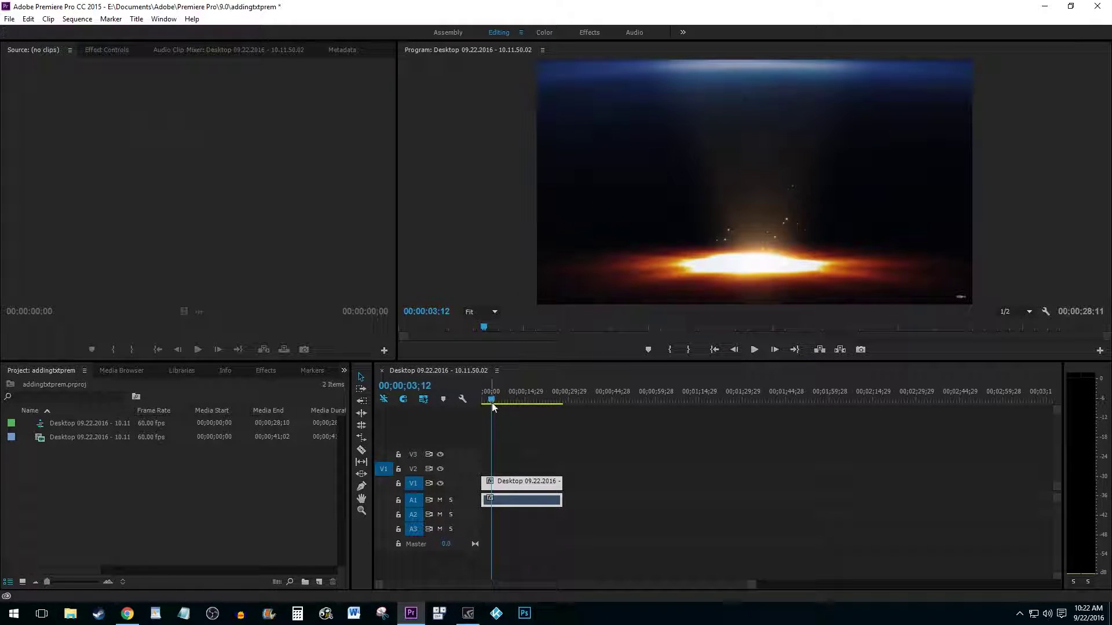
{"action": "left_click_drag", "start_coordinate": [492, 402], "coordinate": [452, 397]}
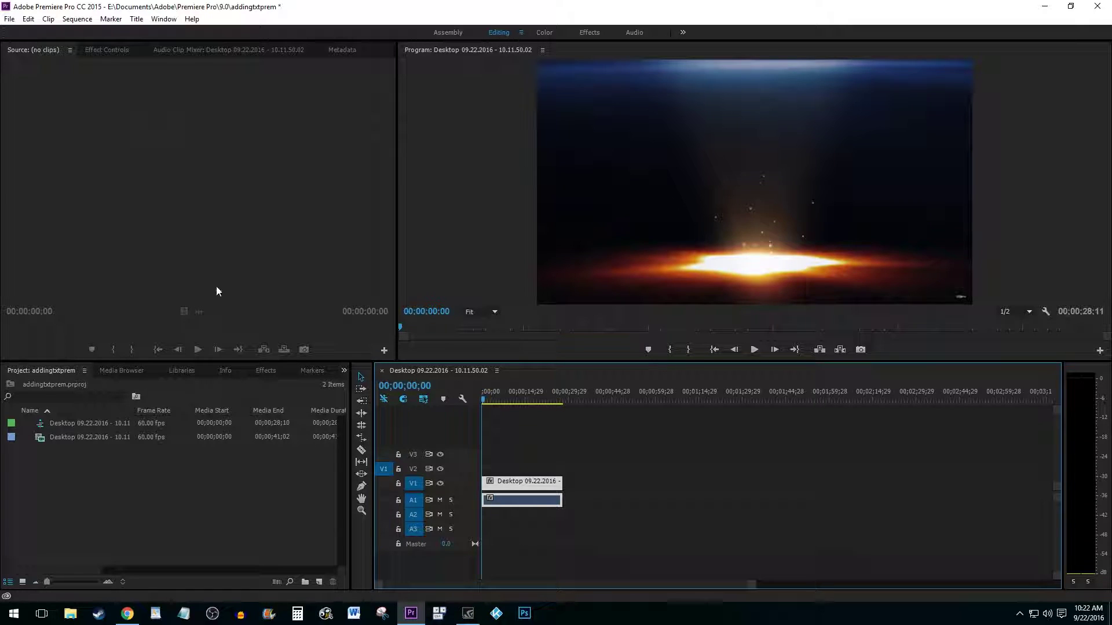
Create a default still title named 'Title' and open it in the Titler.
{"action": "left_click", "coordinate": [137, 19]}
{"action": "mouse_move", "coordinate": [161, 49]}
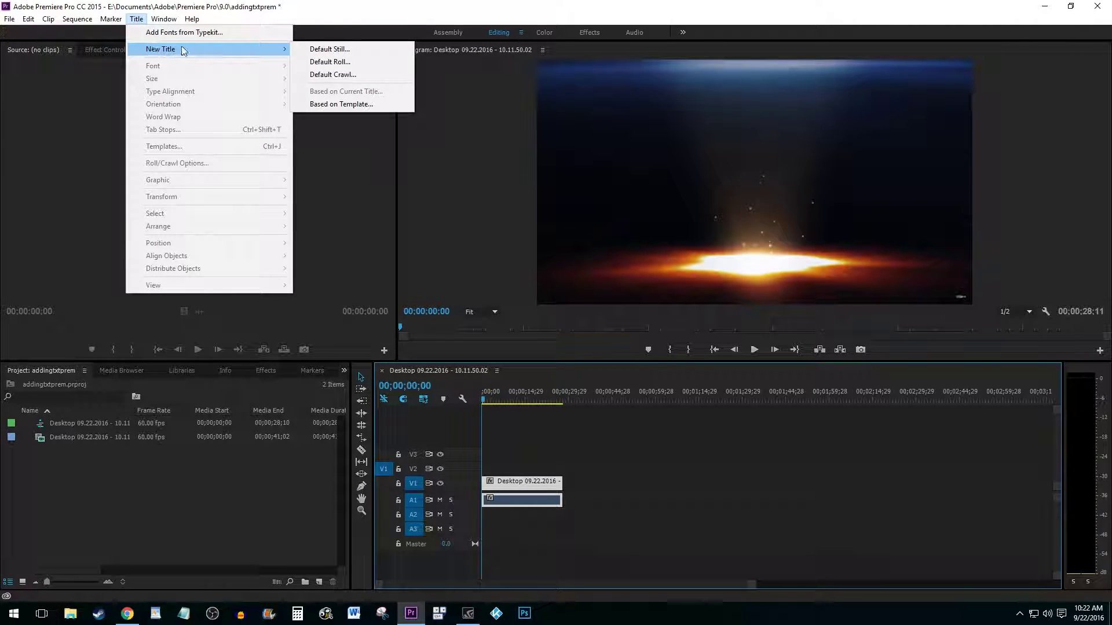
{"action": "left_click", "coordinate": [329, 49]}
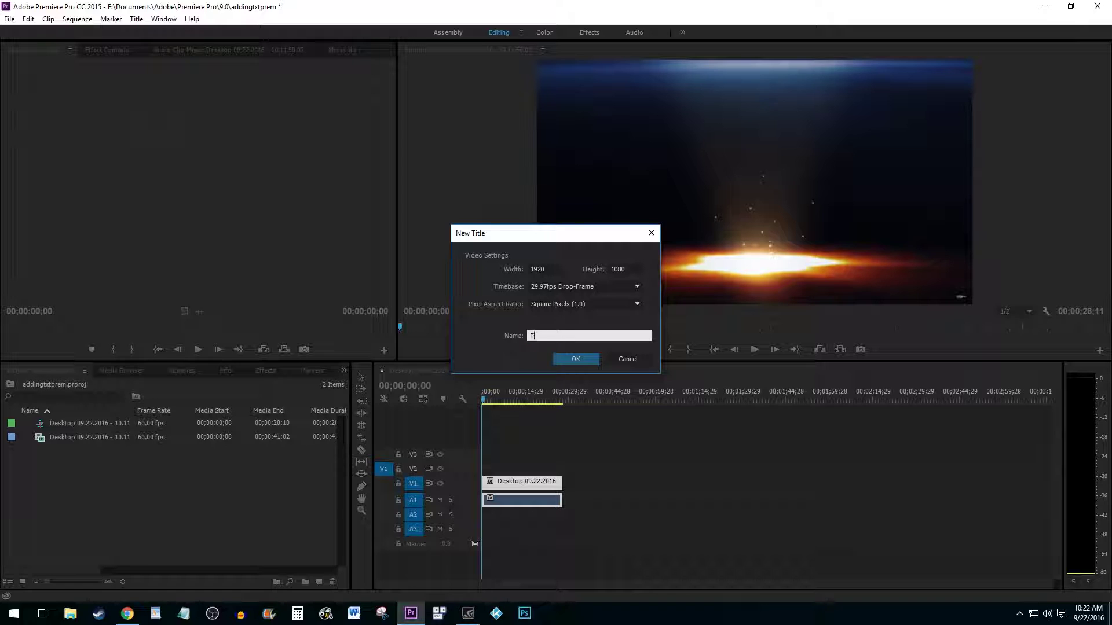
{"action": "type", "text": "Title"}
{"action": "key", "text": "Return"}
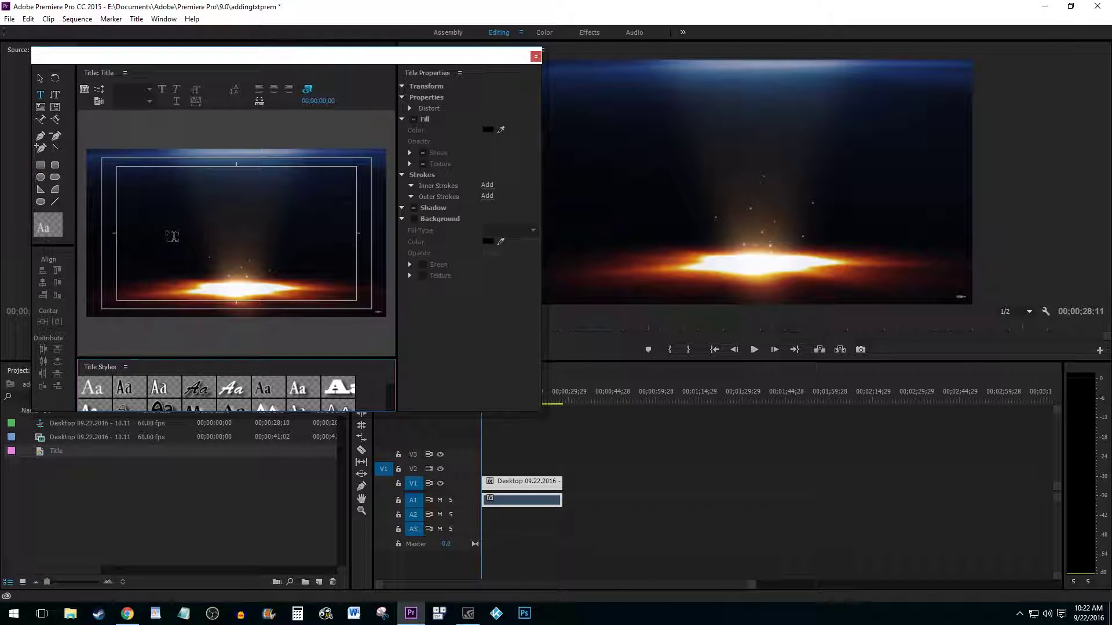
Add the word 'Fire' to the title canvas and select it.
{"action": "left_click", "coordinate": [169, 234]}
{"action": "type", "text": "F"}
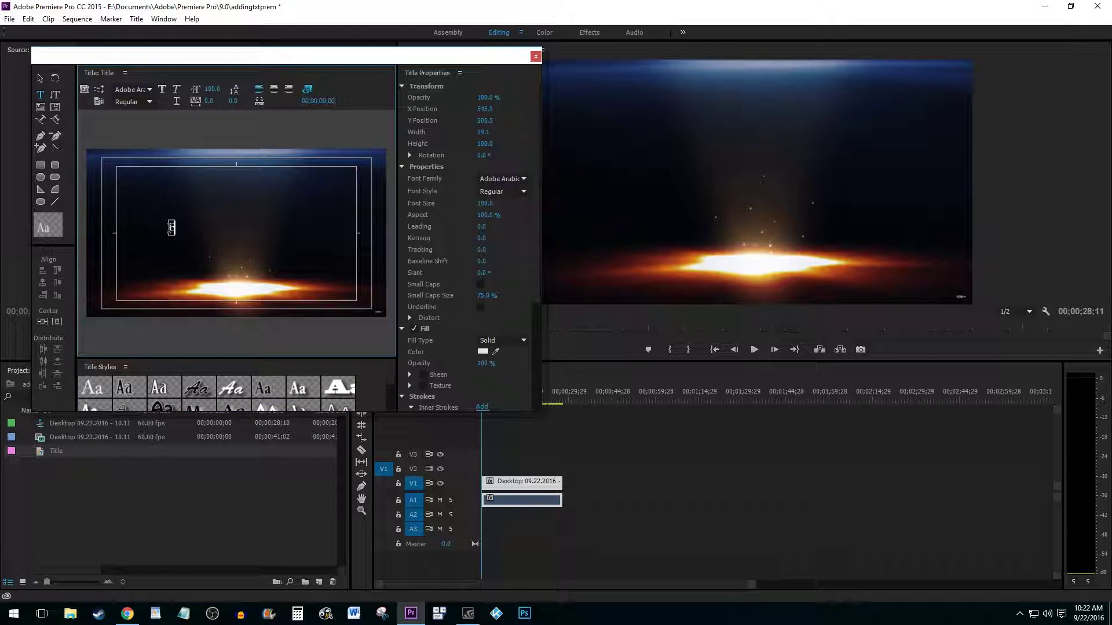
{"action": "type", "text": "ire"}
{"action": "key", "text": "Escape"}
{"action": "double_click", "coordinate": [177, 227]}
Set the Fire text to font size 500 and move it up and right.
{"action": "left_click_drag", "start_coordinate": [211, 89], "coordinate": [265, 89]}
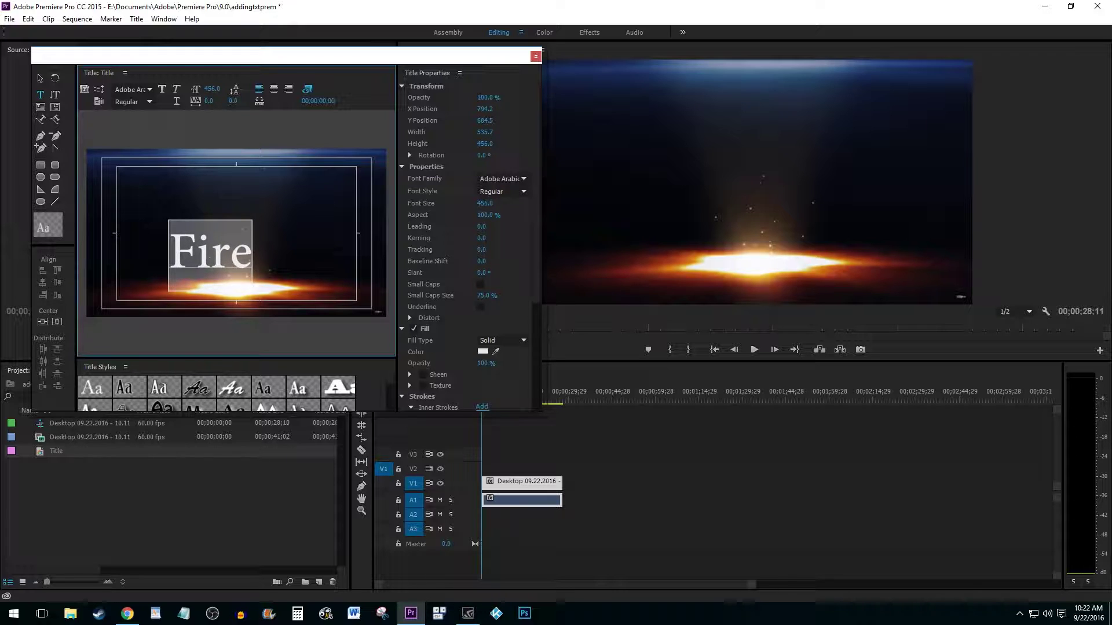
{"action": "left_click", "coordinate": [216, 90]}
{"action": "type", "text": "500"}
{"action": "key", "text": "Return"}
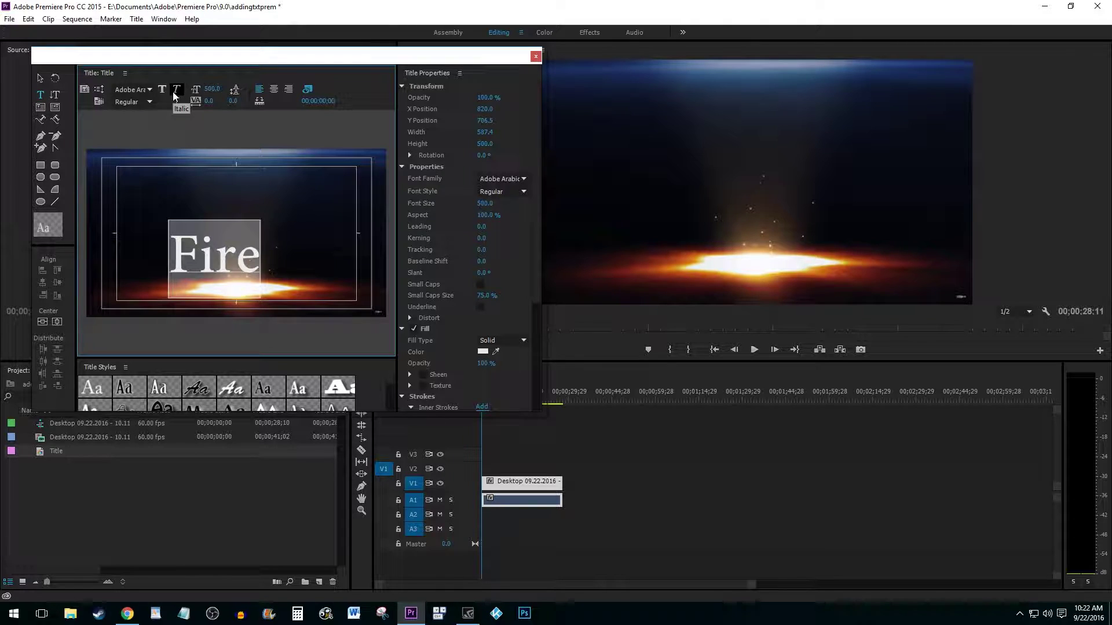
{"action": "left_click", "coordinate": [231, 256]}
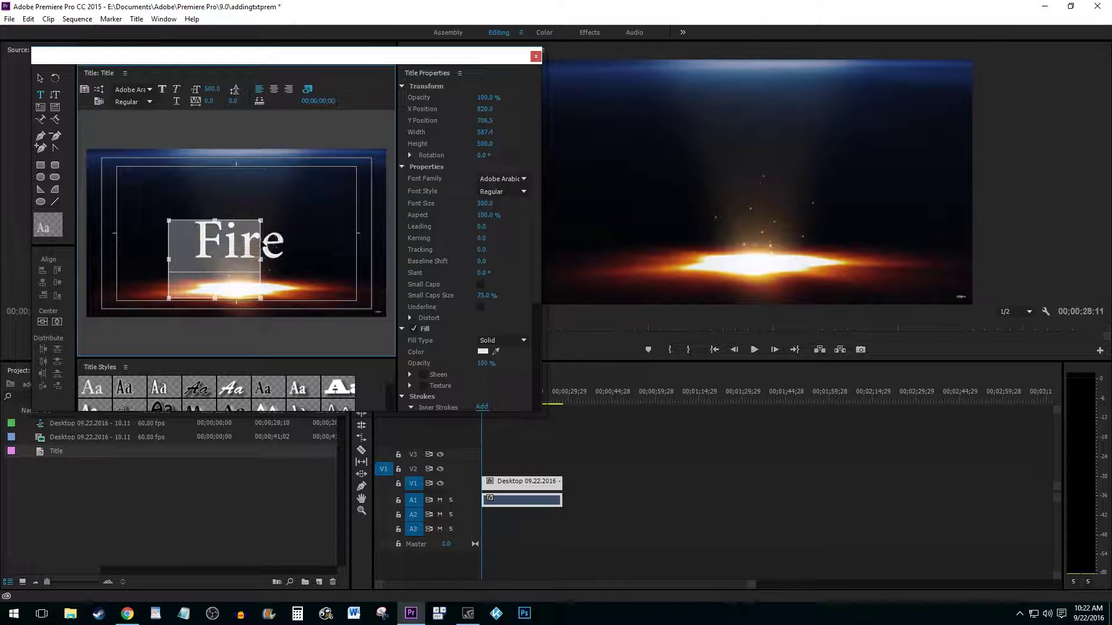
{"action": "left_click_drag", "start_coordinate": [231, 257], "coordinate": [253, 248]}
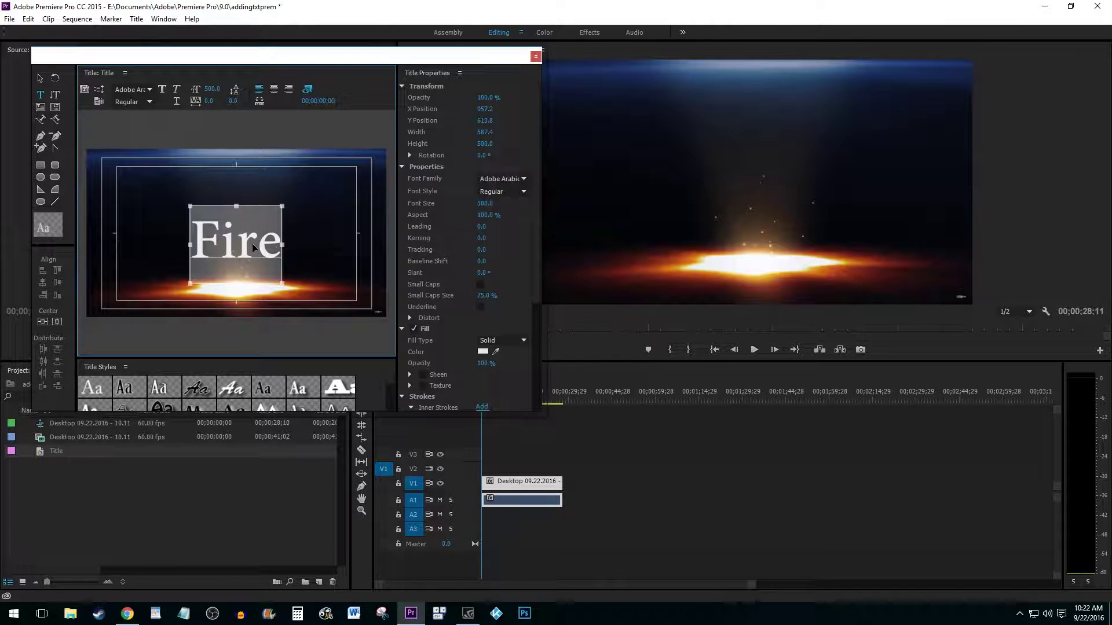
Apply the Lithos Pro Black title style so it reads FIRE, then centre it.
{"action": "double_click", "coordinate": [254, 248]}
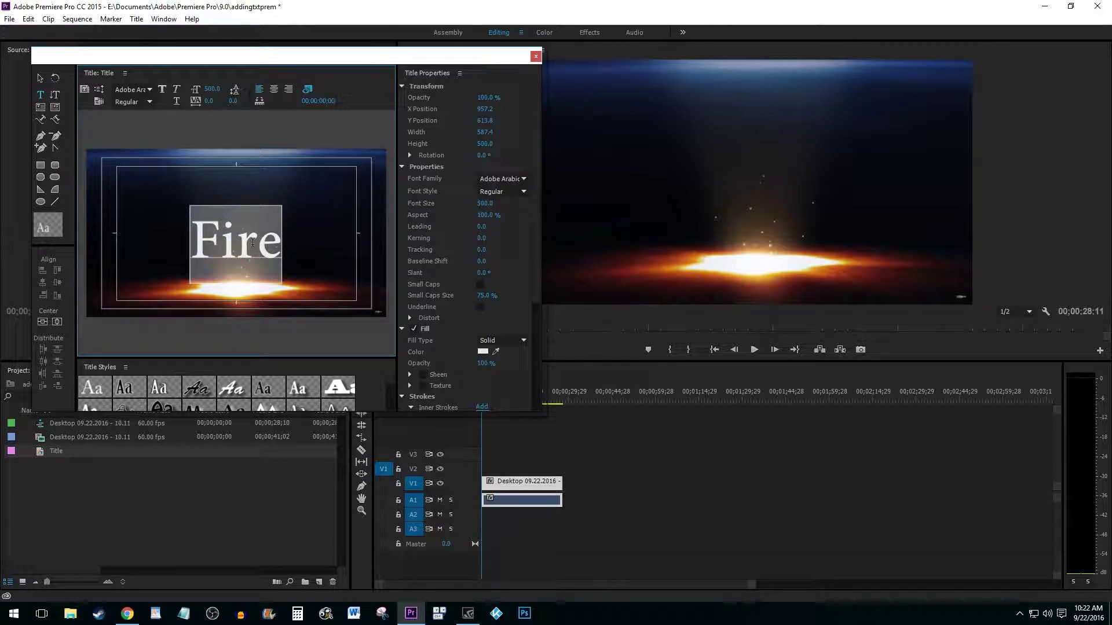
{"action": "scroll", "coordinate": [271, 383], "scroll_direction": "down", "scroll_amount": 1}
{"action": "left_click", "coordinate": [268, 398]}
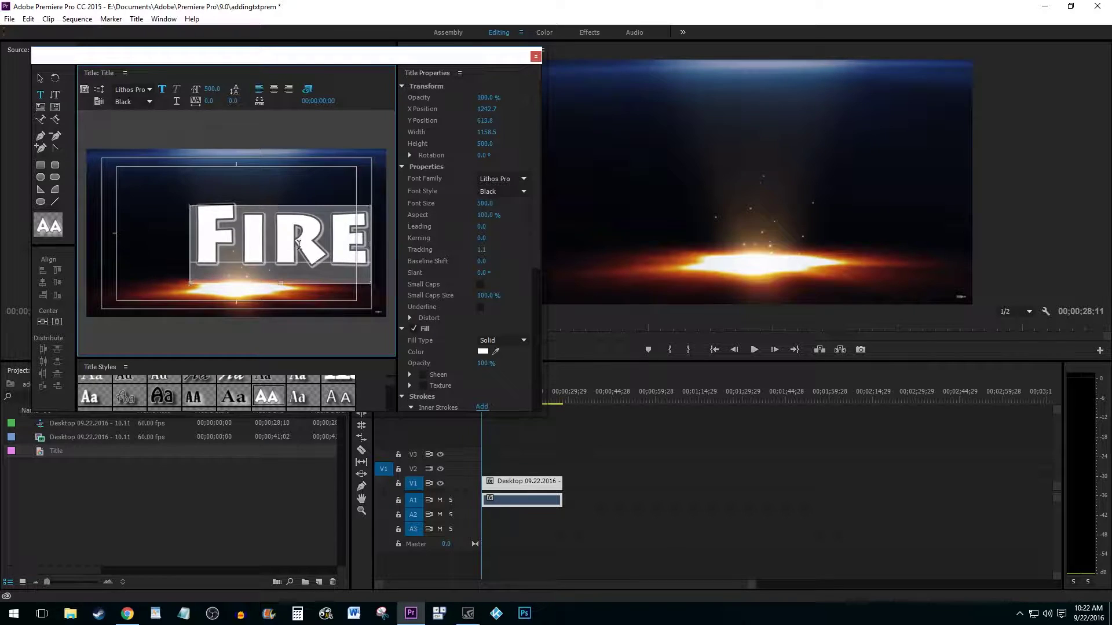
{"action": "left_click_drag", "start_coordinate": [297, 233], "coordinate": [263, 243]}
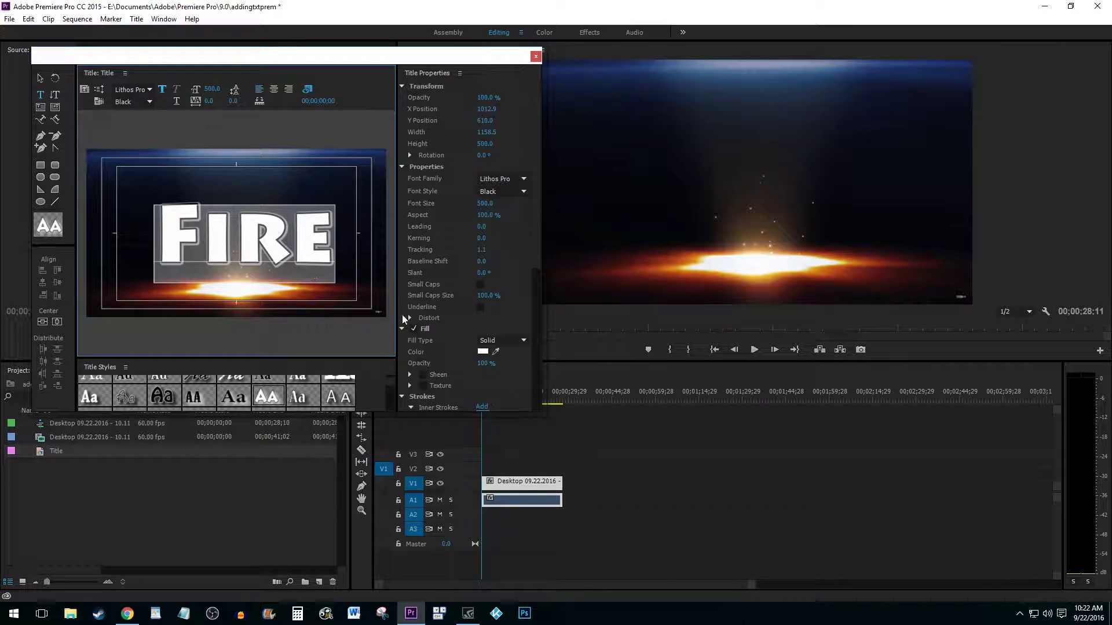
Give the FIRE text a red fill and nudge it slightly left.
{"action": "left_click", "coordinate": [484, 353]}
{"action": "left_click_drag", "start_coordinate": [563, 360], "coordinate": [559, 370]}
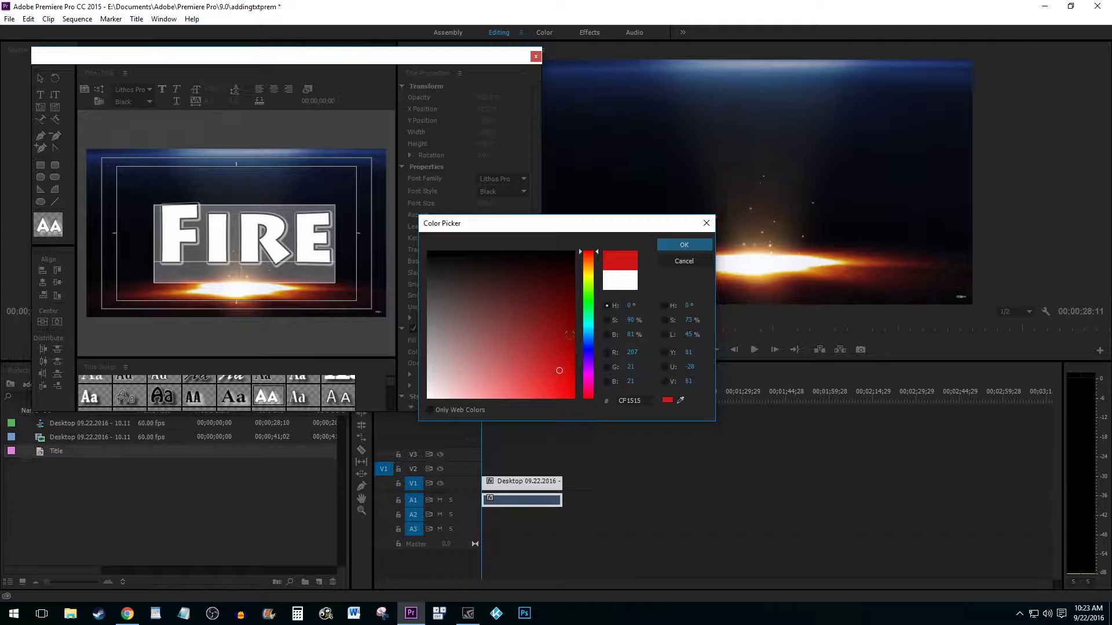
{"action": "left_click", "coordinate": [696, 248]}
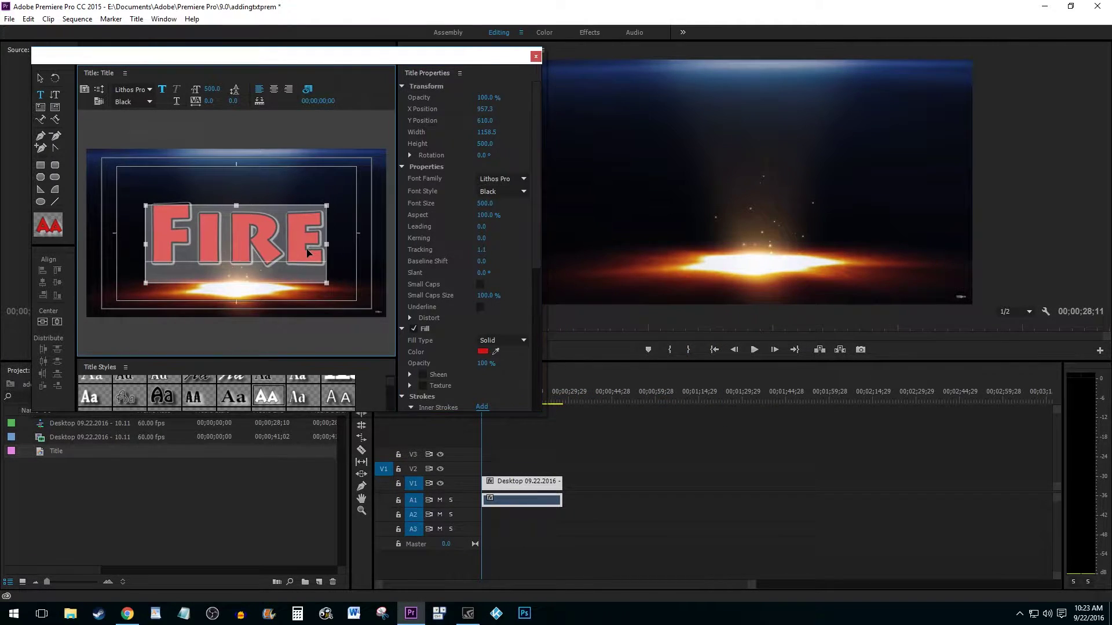
{"action": "left_click_drag", "start_coordinate": [321, 252], "coordinate": [309, 253]}
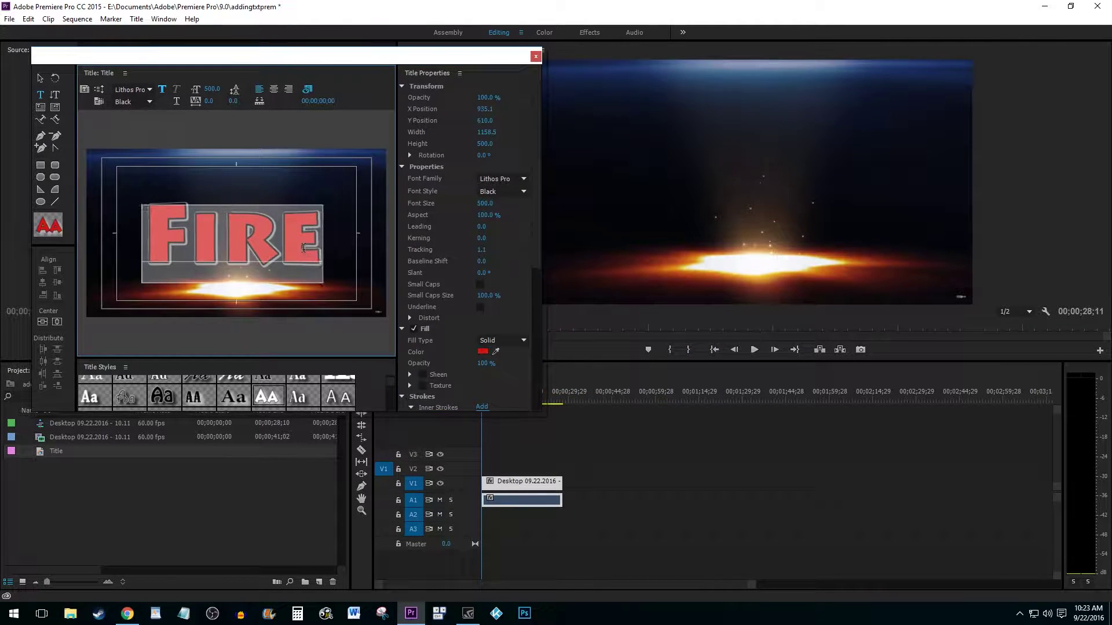
Close the Titler, place Title on the track above the clip, and play it.
{"action": "left_click", "coordinate": [538, 57]}
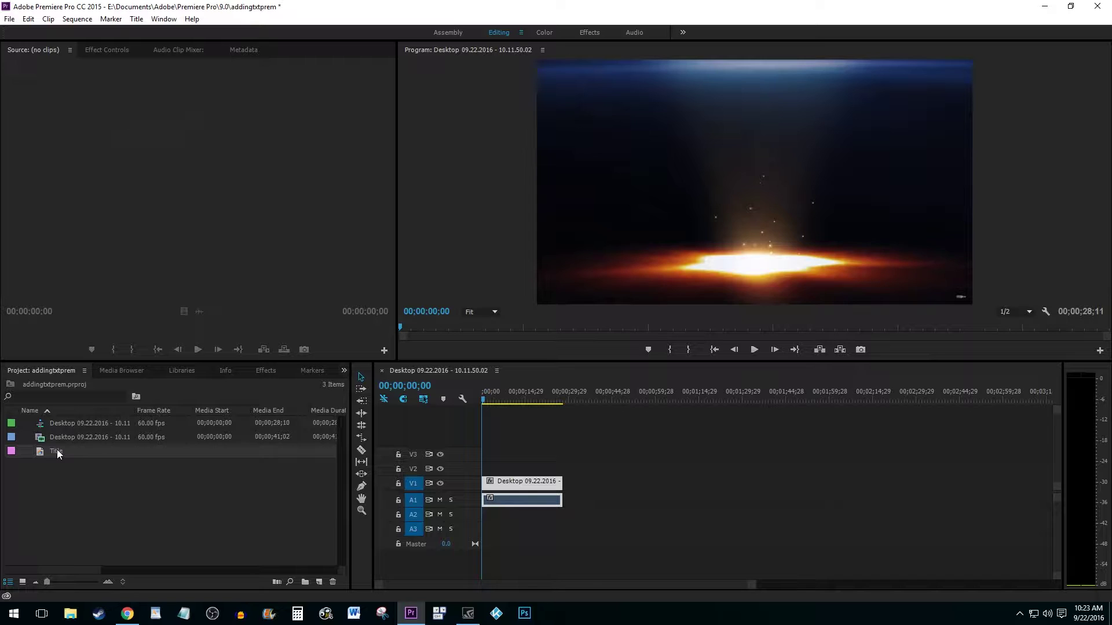
{"action": "left_click_drag", "start_coordinate": [58, 453], "coordinate": [557, 471]}
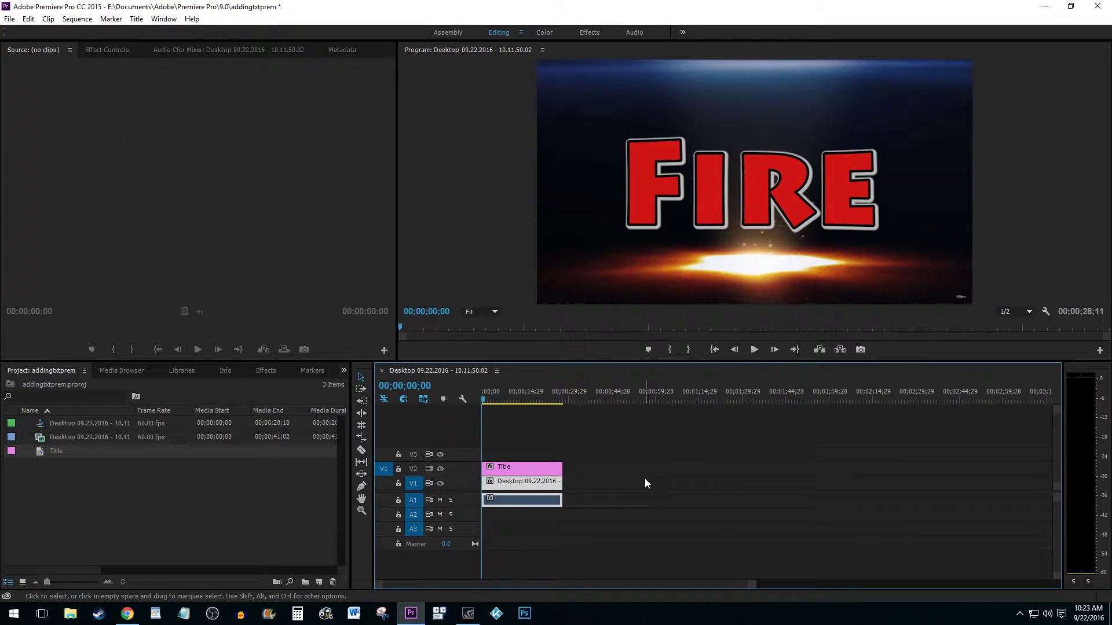
{"action": "key", "text": "space"}
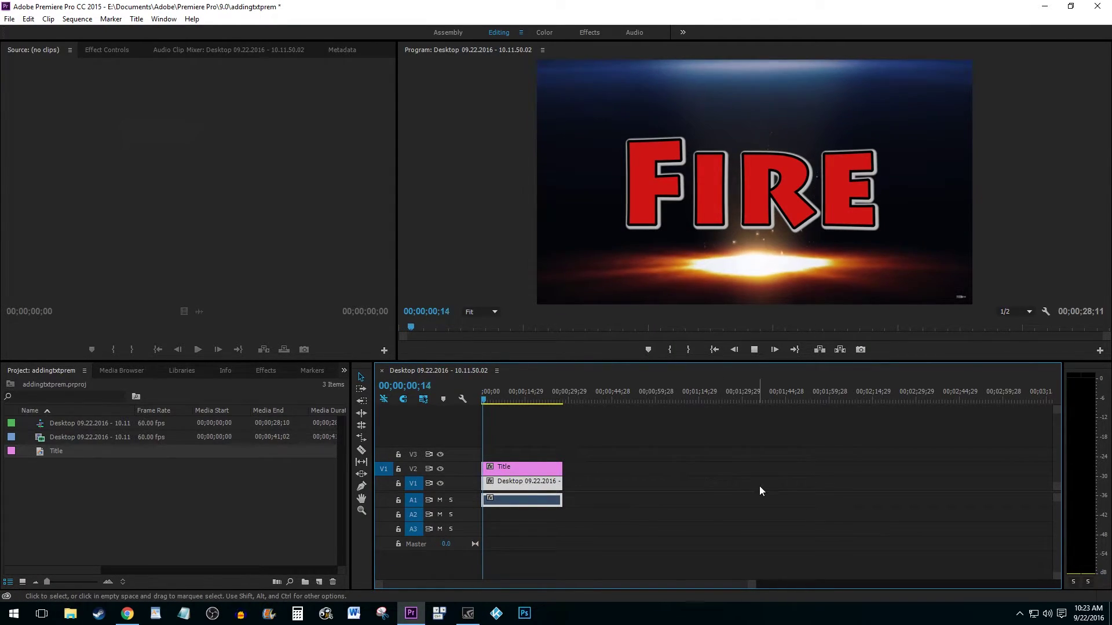